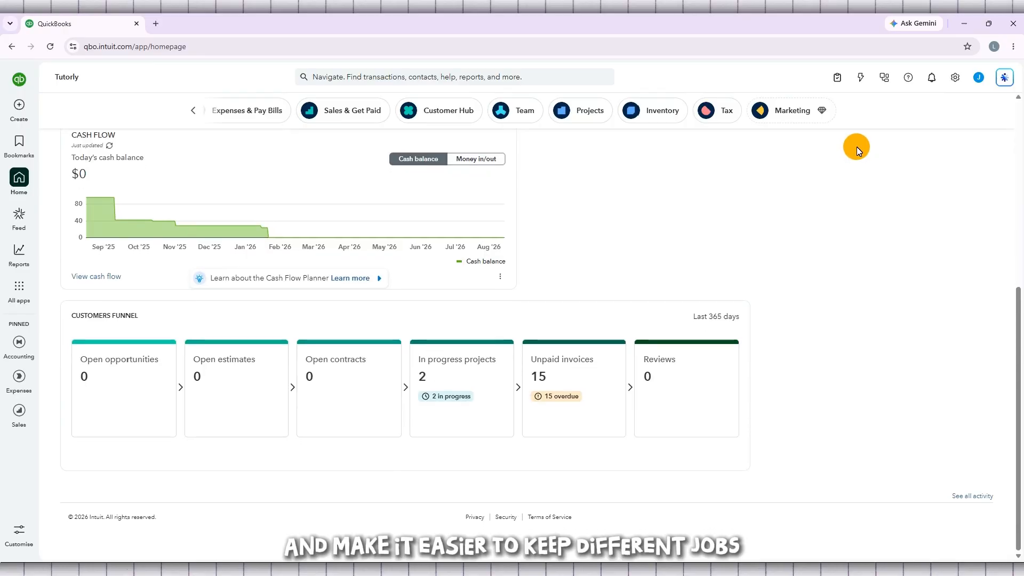
# Step: Highlight the empty Business feed message on the home page
pyautogui.scroll(6, 856, 146)
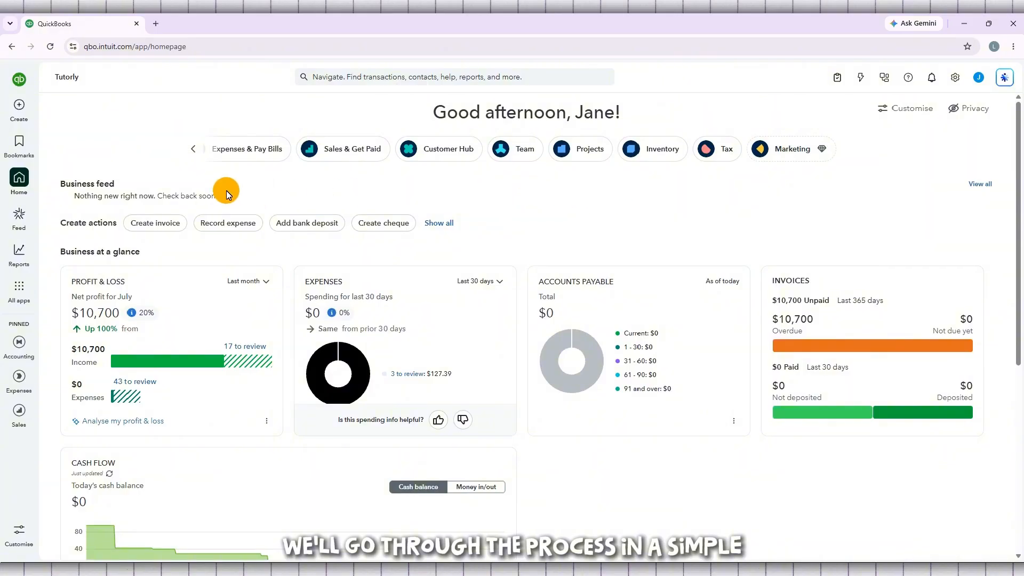
pyautogui.moveTo(206, 196); pyautogui.dragTo(69, 197)
pyautogui.click(150, 202)
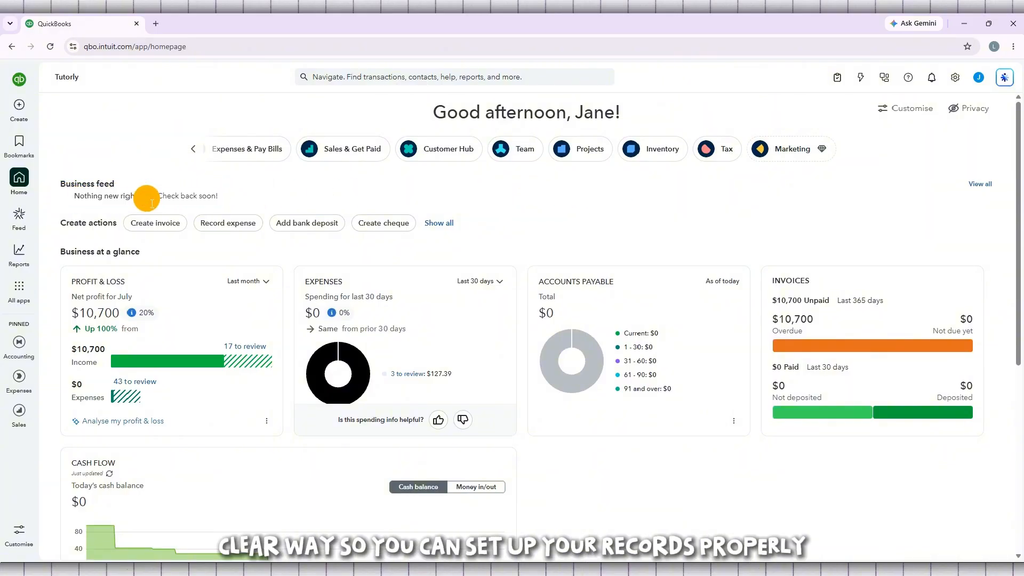
pyautogui.tripleClick(152, 203)
pyautogui.click(286, 200)
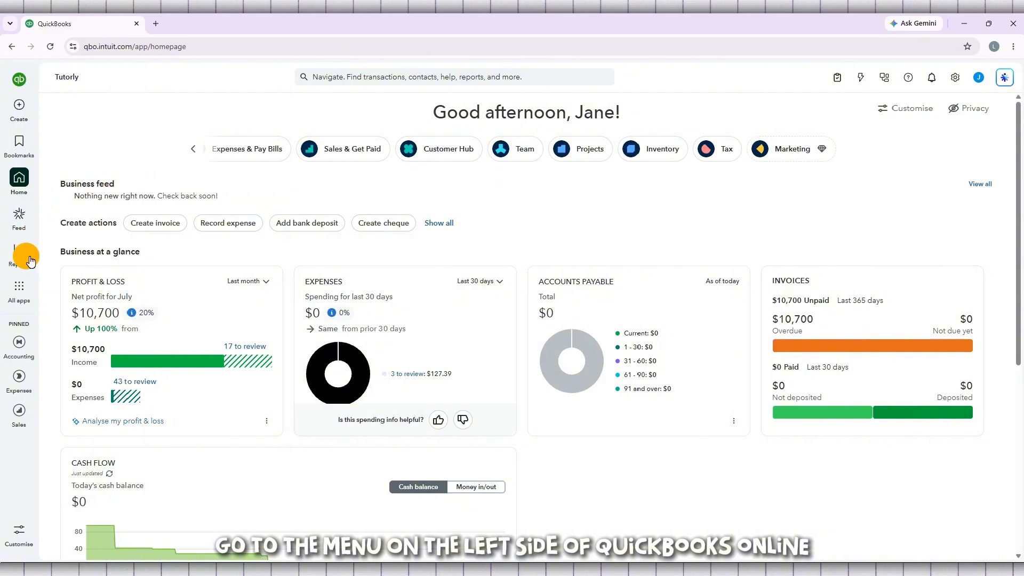
# Step: Open Customer Hub from All apps to show 2 in-progress projects and 15 unpaid invoices
pyautogui.click(22, 291)
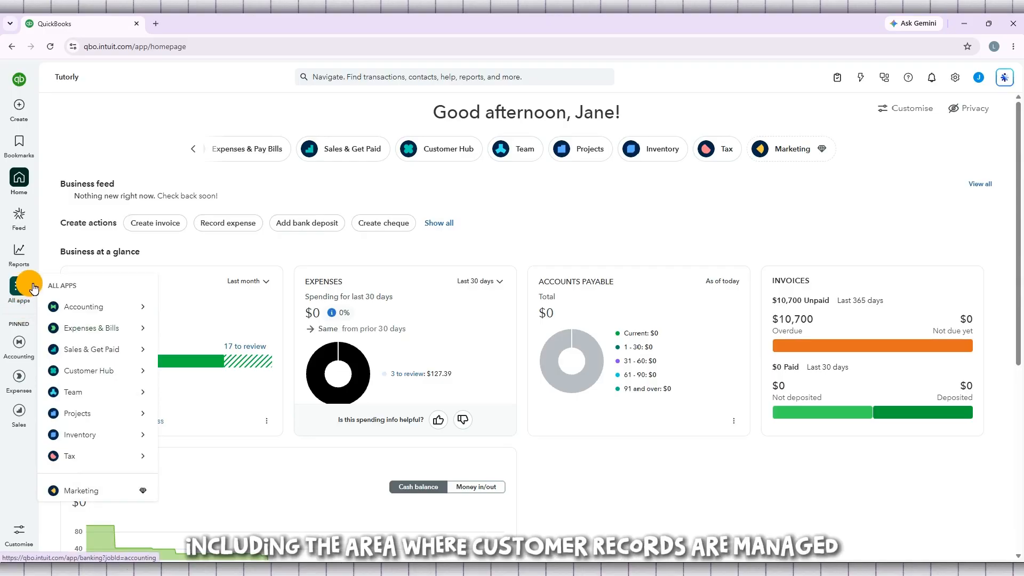
pyautogui.moveTo(83, 287)
pyautogui.mouseDown()
pyautogui.moveTo(45, 286)
pyautogui.moveTo(66, 285)
pyautogui.mouseUp()
pyautogui.tripleClick(67, 286)
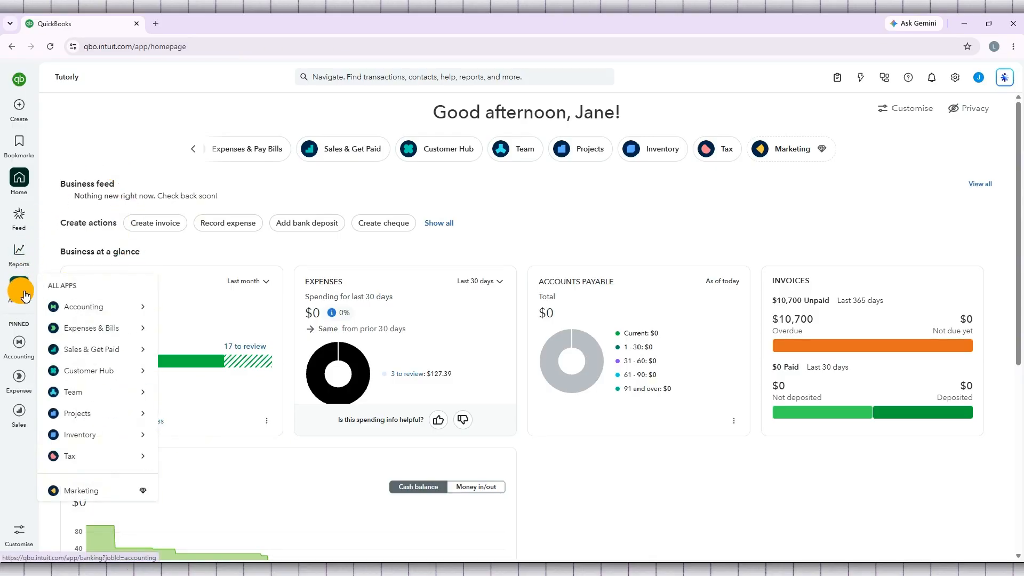
pyautogui.moveTo(101, 378)
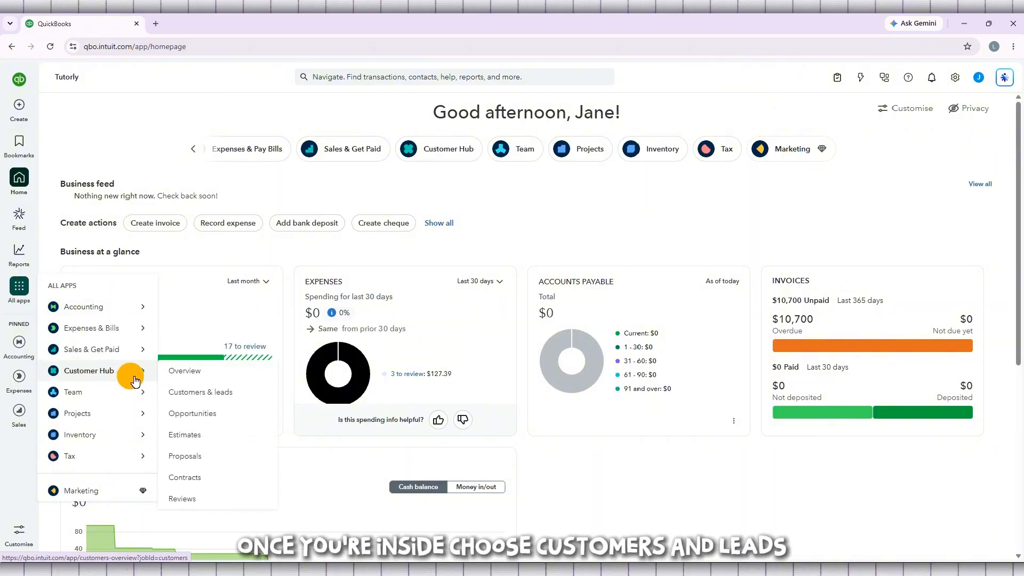
pyautogui.click(121, 373)
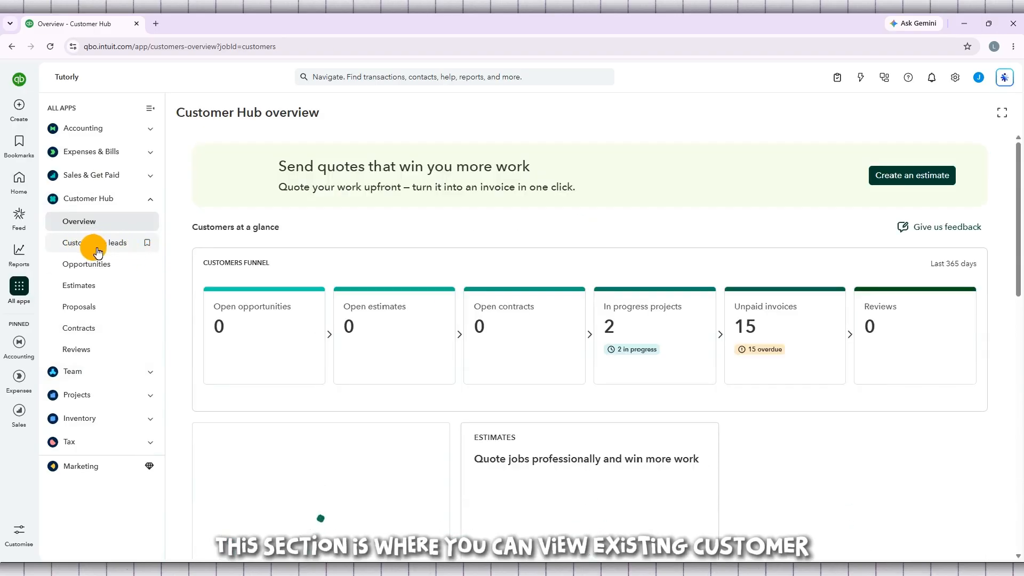
# Step: Open Customers & leads and scroll through the 15 customers and their open balances
pyautogui.click(71, 251)
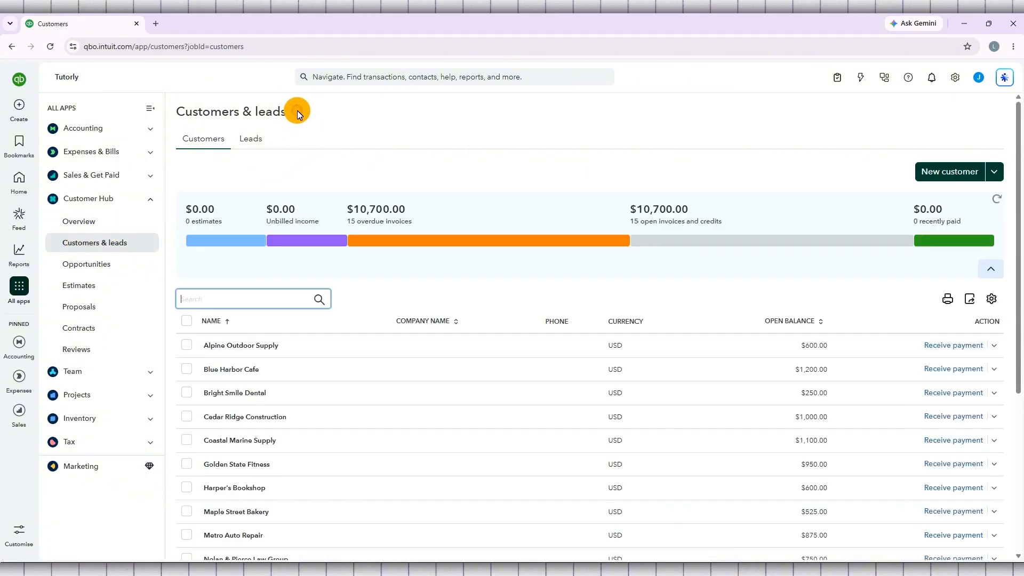
pyautogui.moveTo(296, 110); pyautogui.dragTo(178, 110)
pyautogui.click(196, 115)
pyautogui.tripleClick(196, 114)
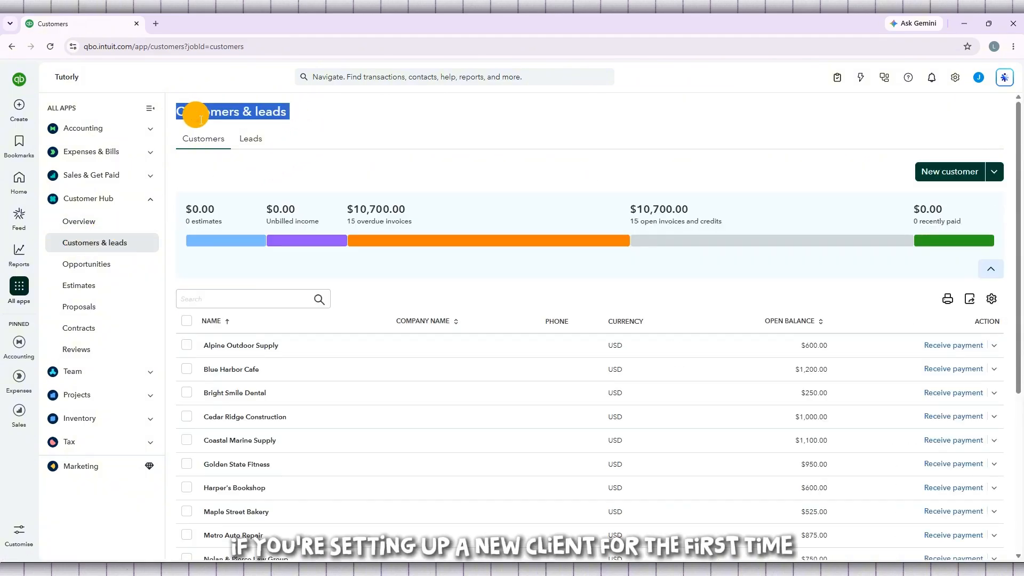
pyautogui.click(346, 114)
pyautogui.scroll(-3, 345, 114)
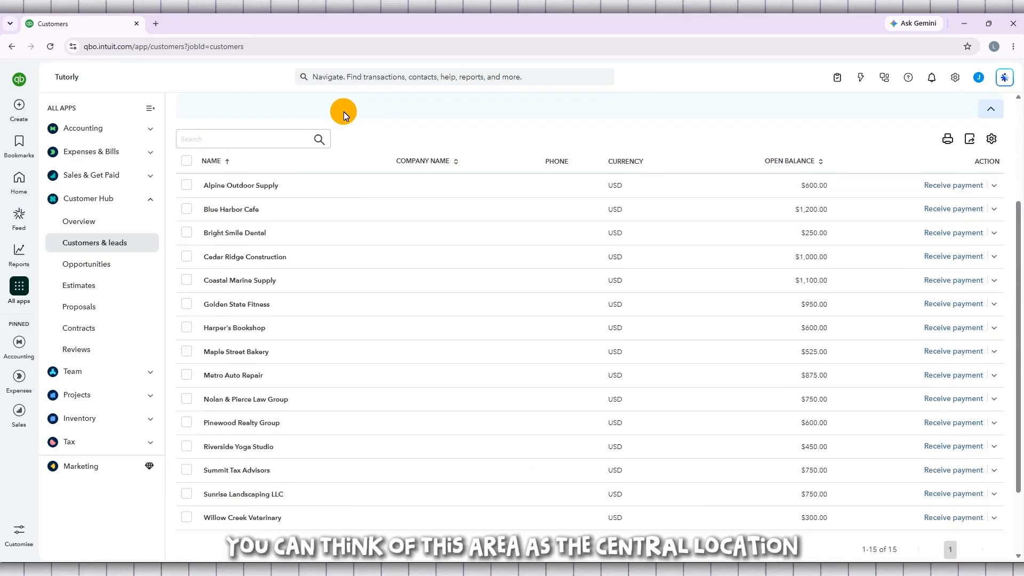
pyautogui.scroll(-2, 343, 221)
pyautogui.scroll(2, 342, 220)
pyautogui.scroll(3, 342, 217)
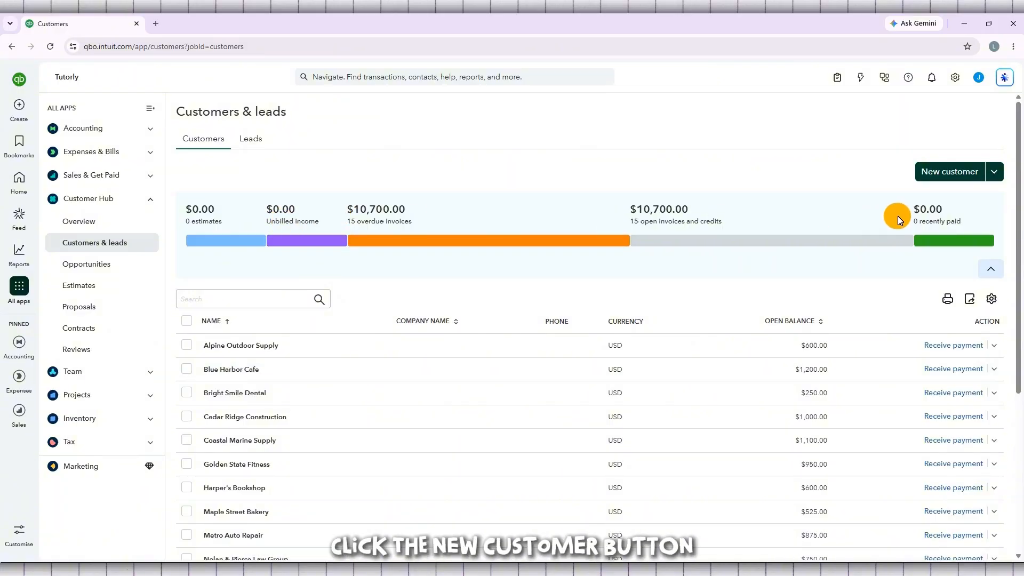
# Step: Start a new customer named Tutorly LLC and fill in the customer's e-mail address
pyautogui.click(958, 178)
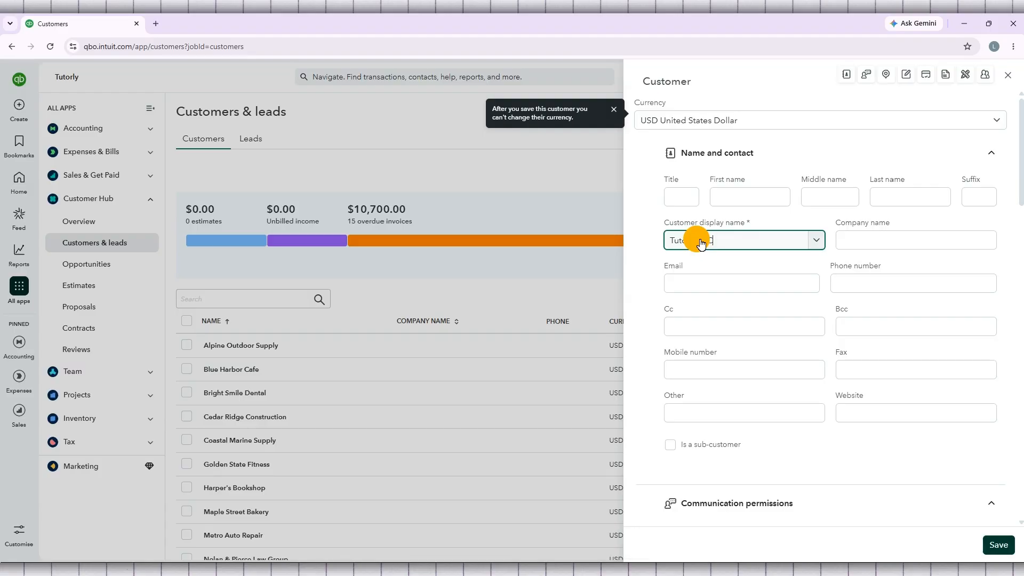
pyautogui.click(713, 282)
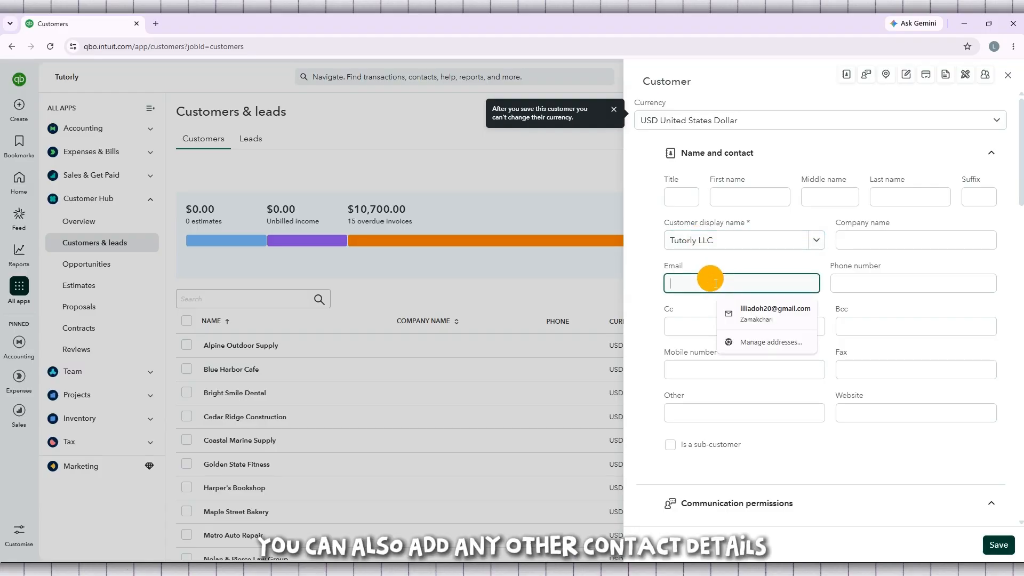
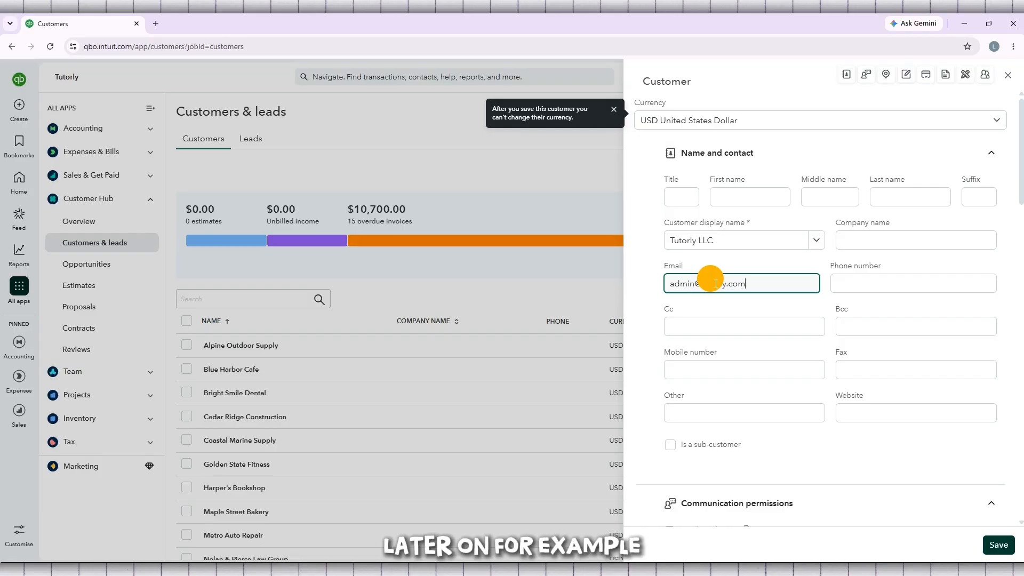
pyautogui.scroll(-1, 712, 200)
pyautogui.scroll(-2, 712, 200)
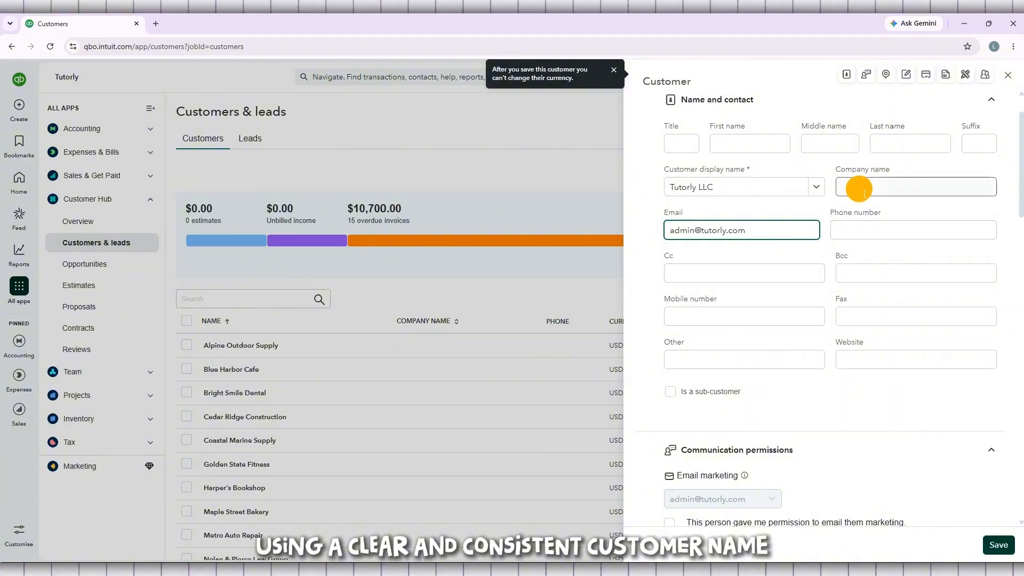
# Step: Enter company name 'Tutorly LLC', save the customer, and return to Customers & leads
pyautogui.click(908, 187)
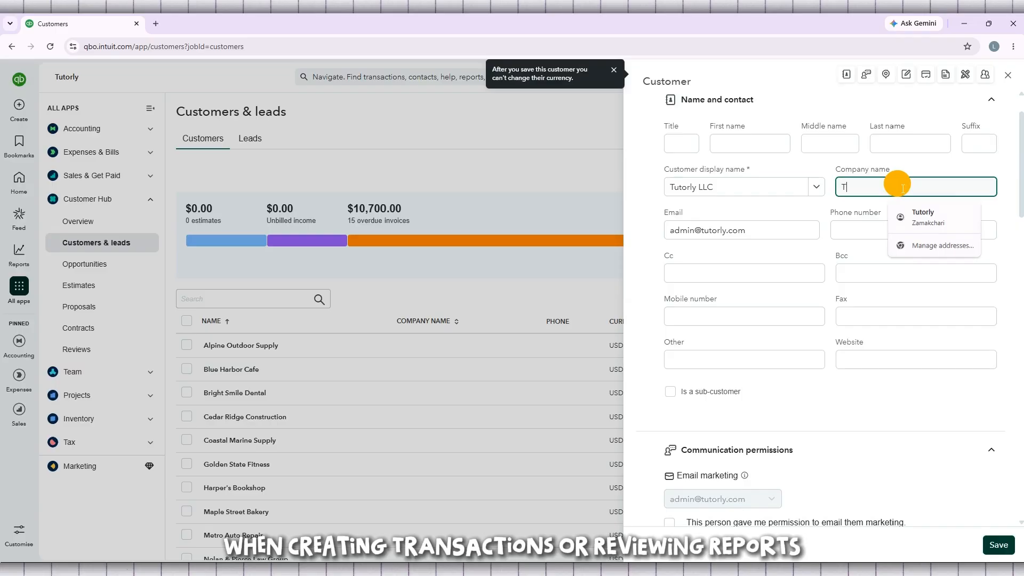
pyautogui.write('Tutorly LL')
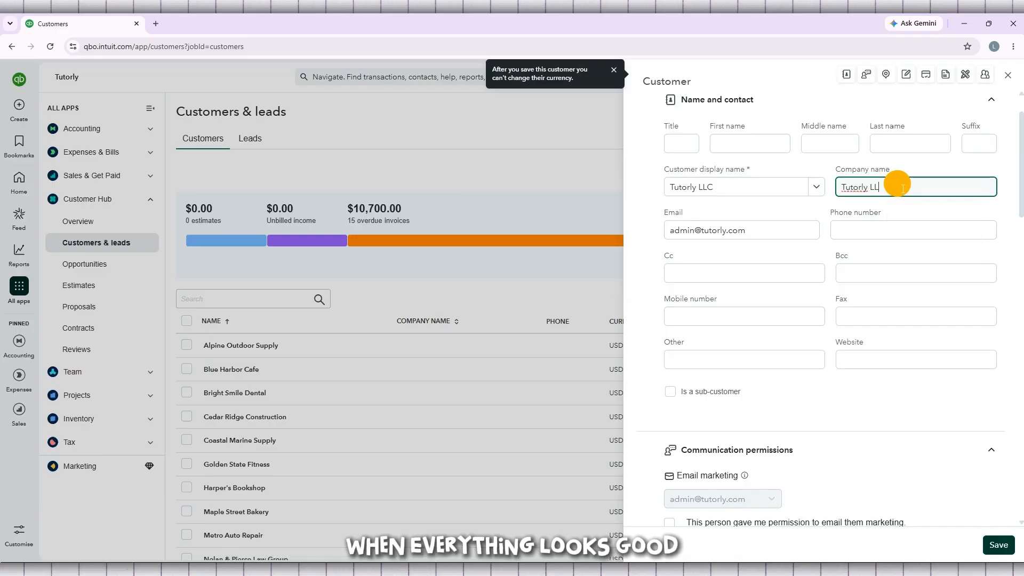
pyautogui.write('C')
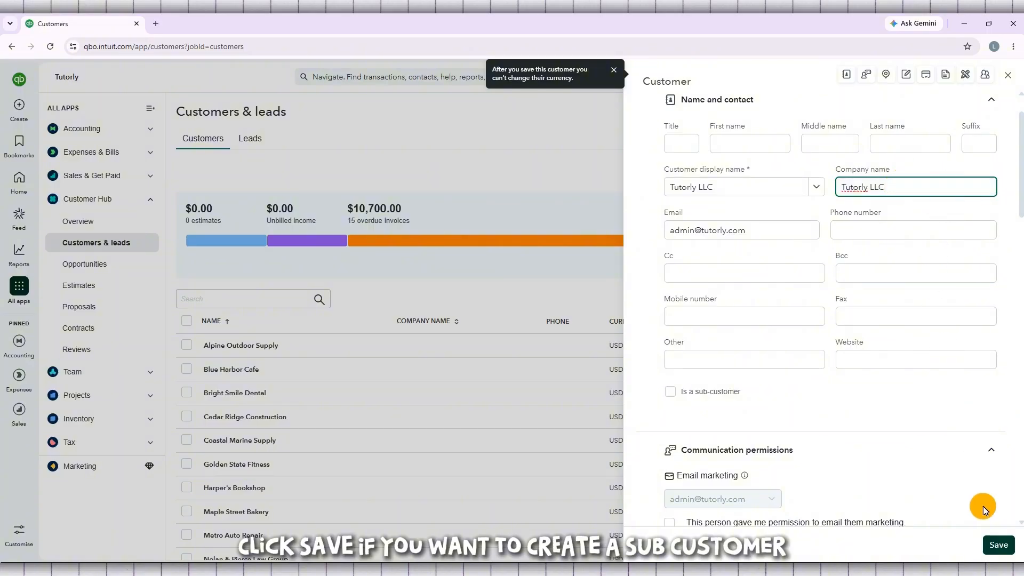
pyautogui.click(1008, 549)
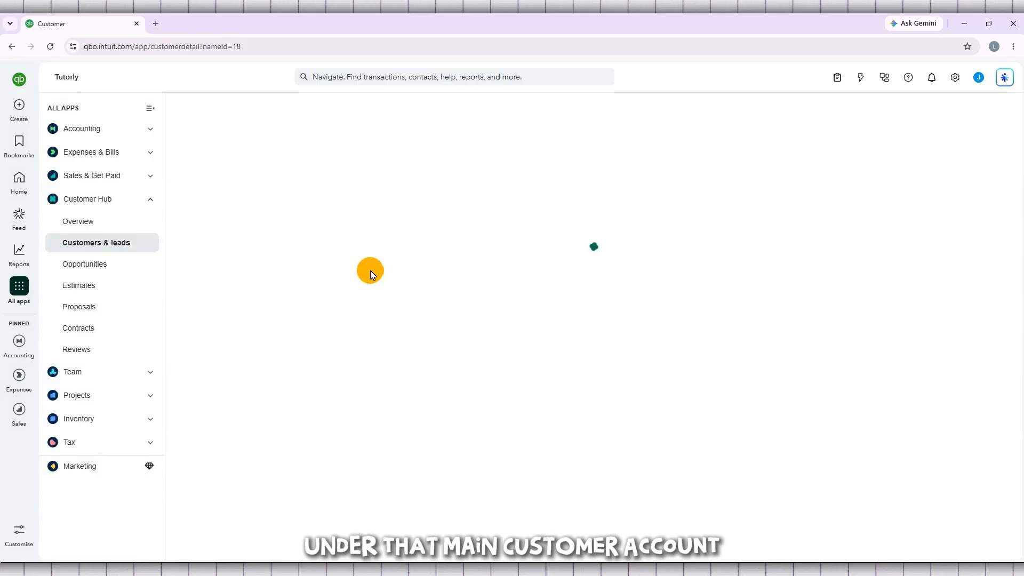
pyautogui.click(81, 246)
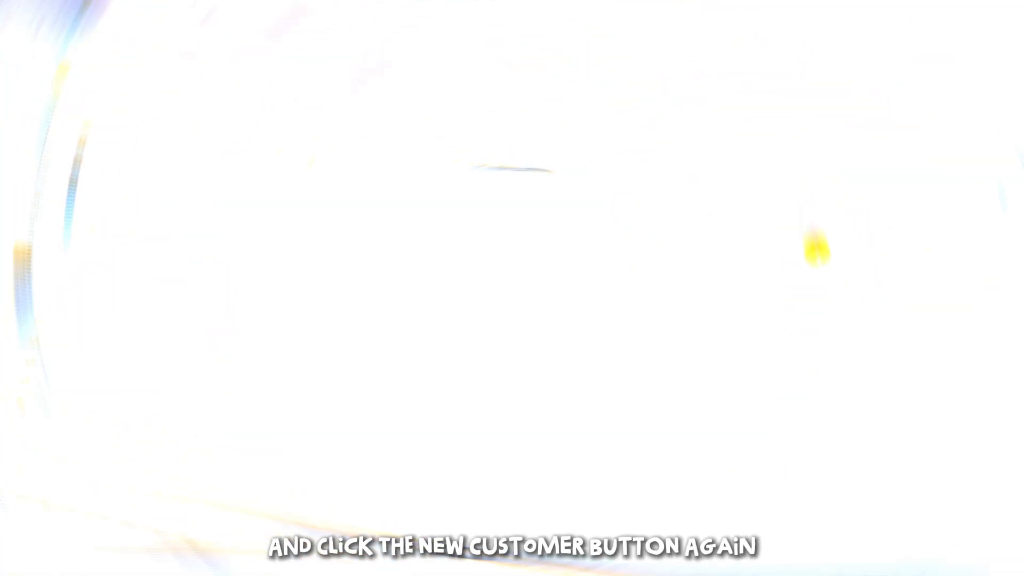
pyautogui.scroll(5, 879, 160)
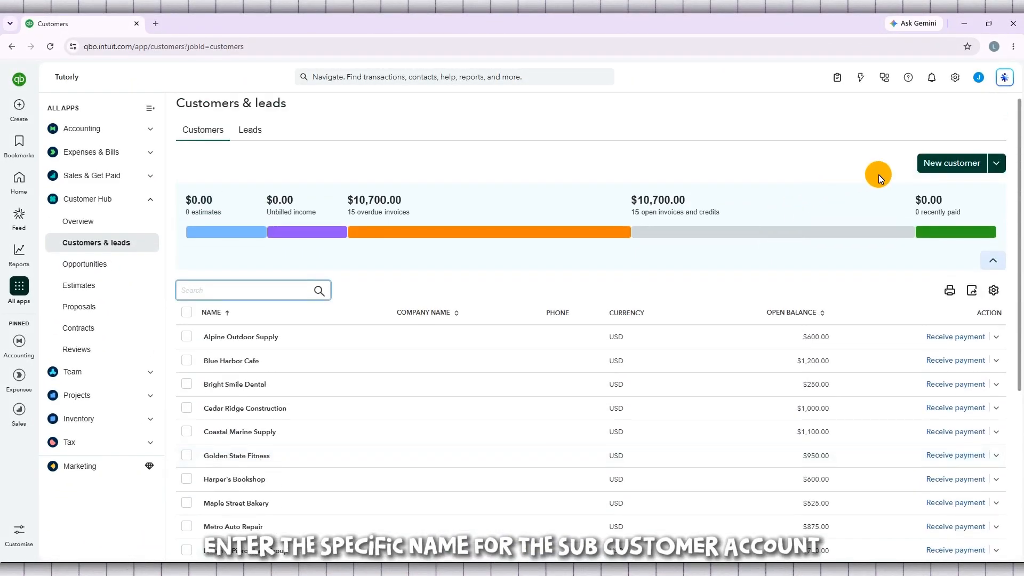
# Step: Start another new customer with the display name 'tutorly ads'
pyautogui.click(954, 162)
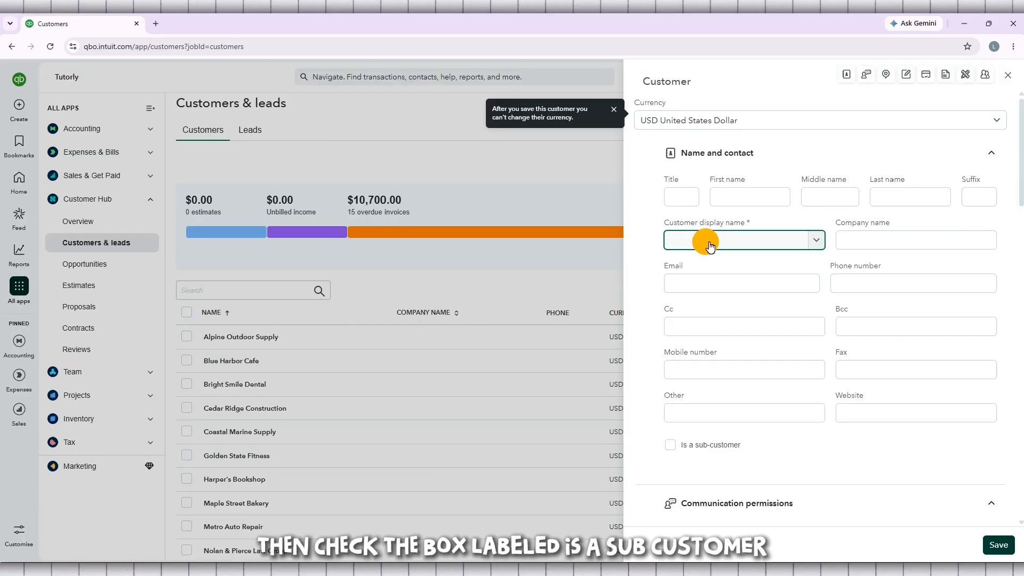
pyautogui.write('tutorly')
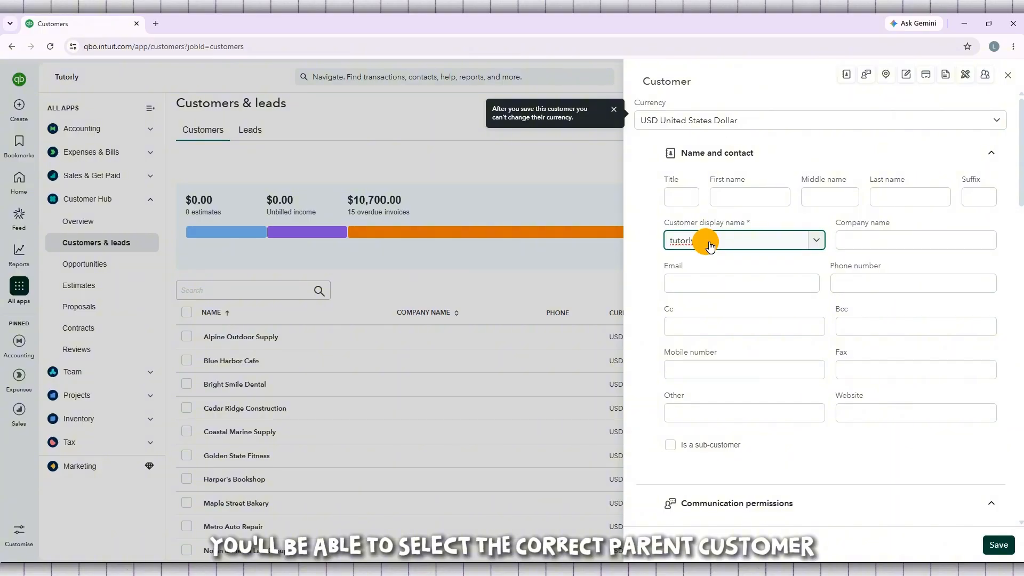
pyautogui.write(' ads')
pyautogui.scroll(-2, 709, 240)
# Step: Mark tutorly ads as a sub-customer with Tutorly LLC as its parent
pyautogui.click(692, 342)
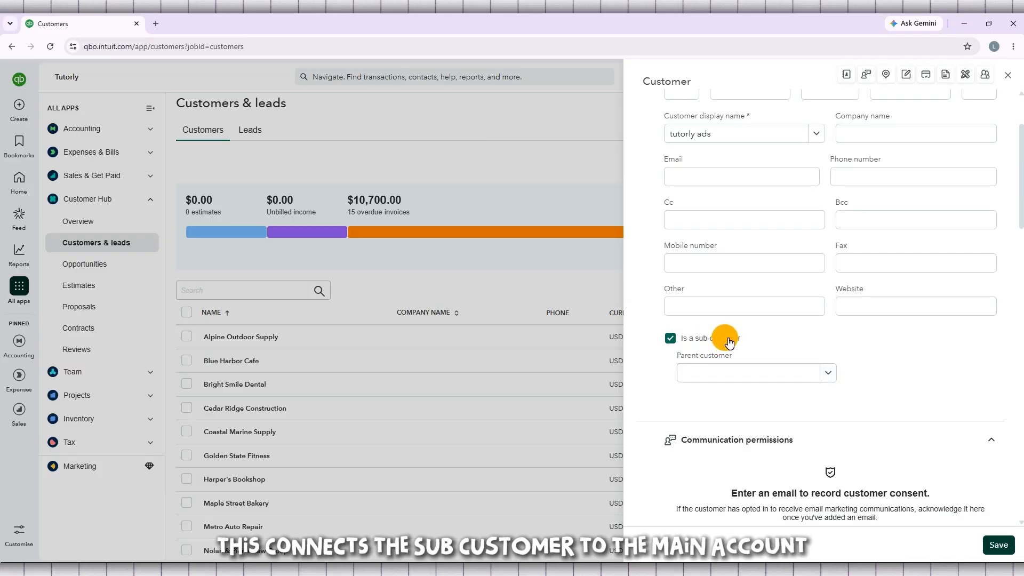
pyautogui.click(672, 340)
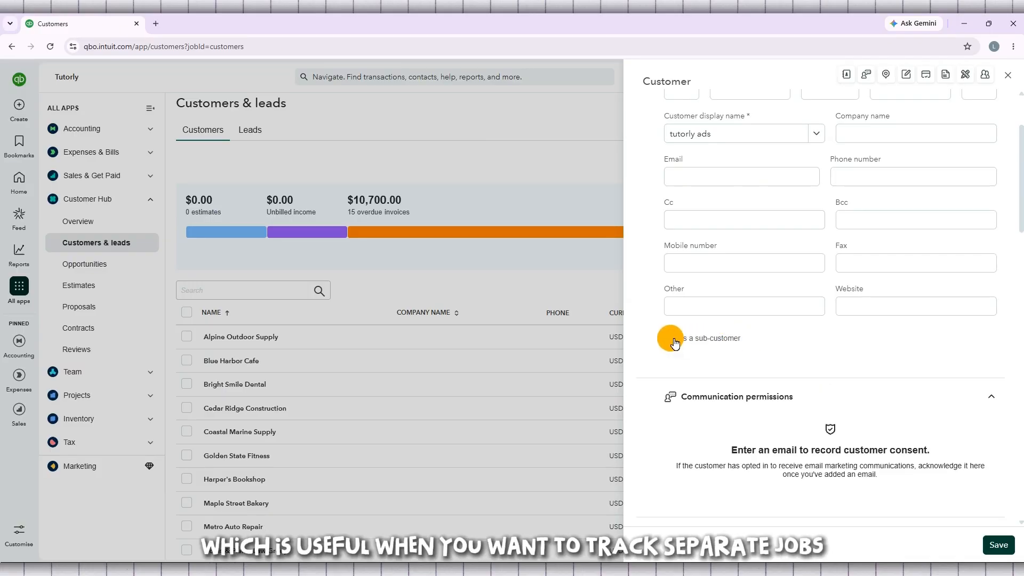
pyautogui.click(673, 339)
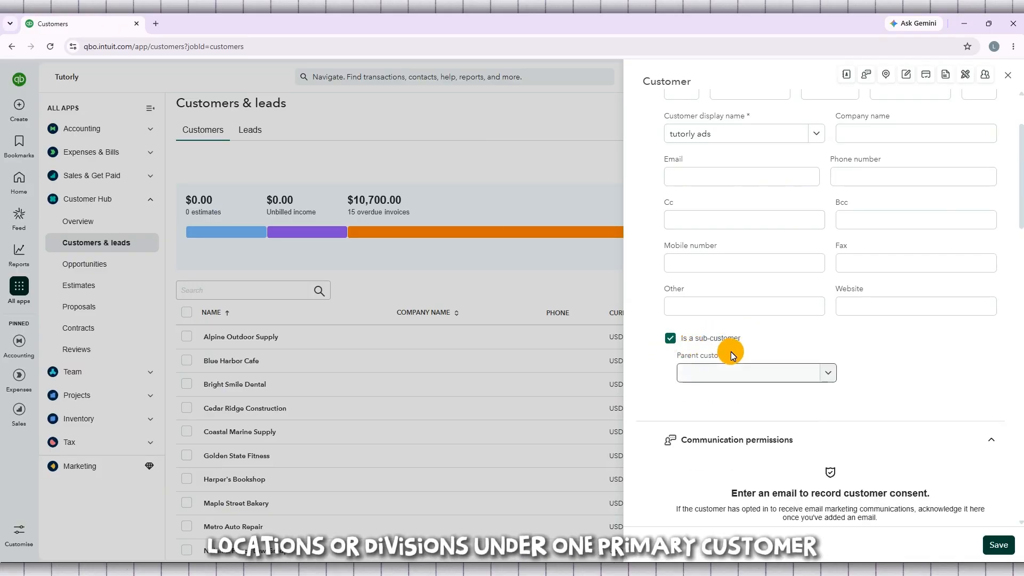
pyautogui.moveTo(734, 353); pyautogui.dragTo(674, 354)
pyautogui.click(774, 372)
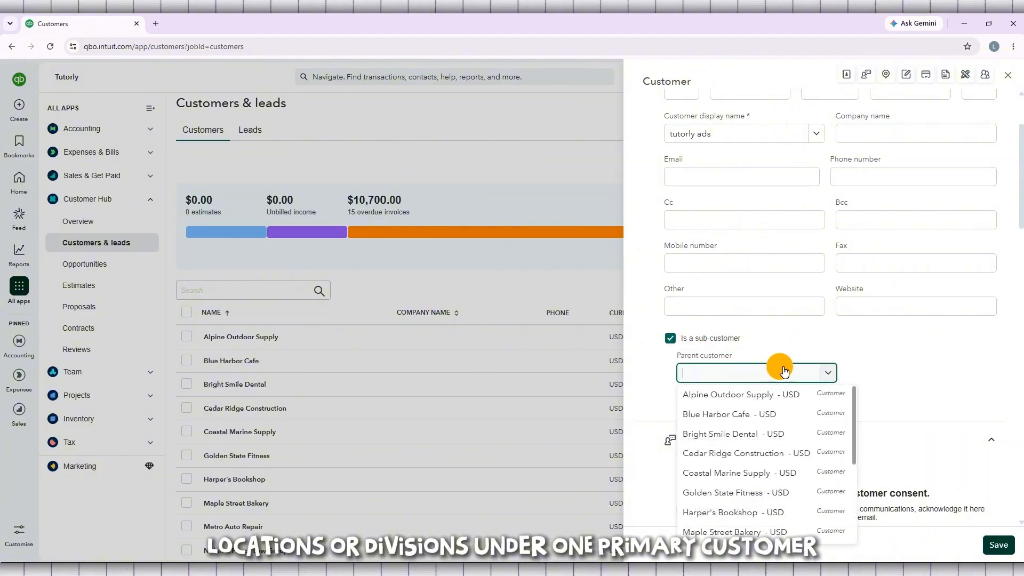
pyautogui.write('tu')
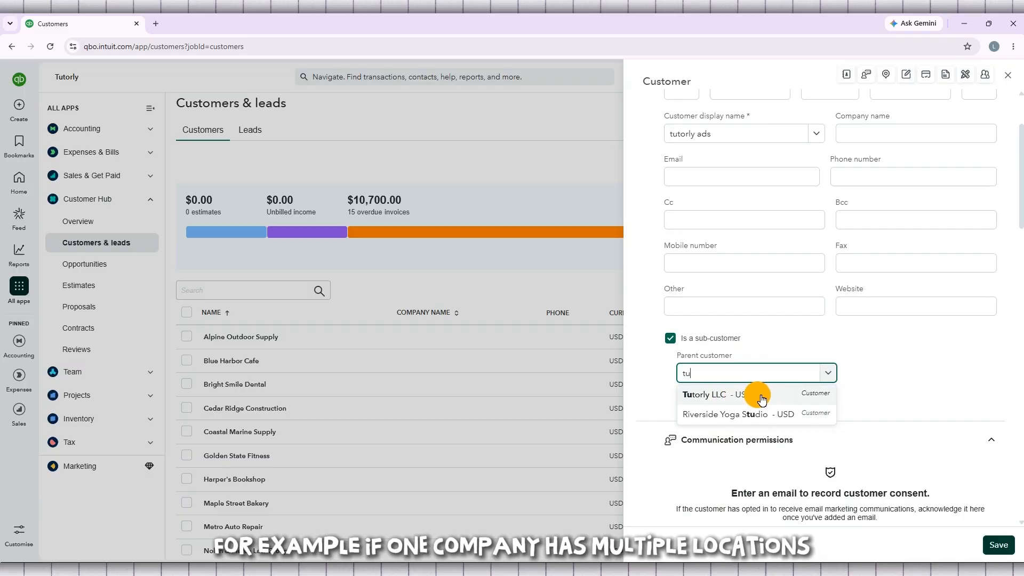
pyautogui.click(736, 395)
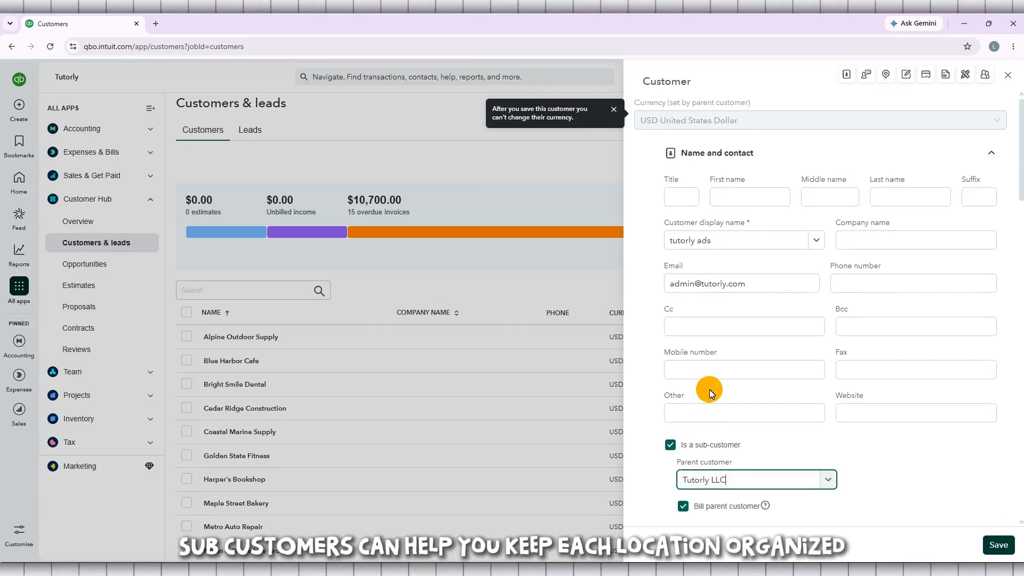
# Step: Fill in company name 'Tutorly ADS' and save the tutorly ads sub-customer
pyautogui.click(881, 243)
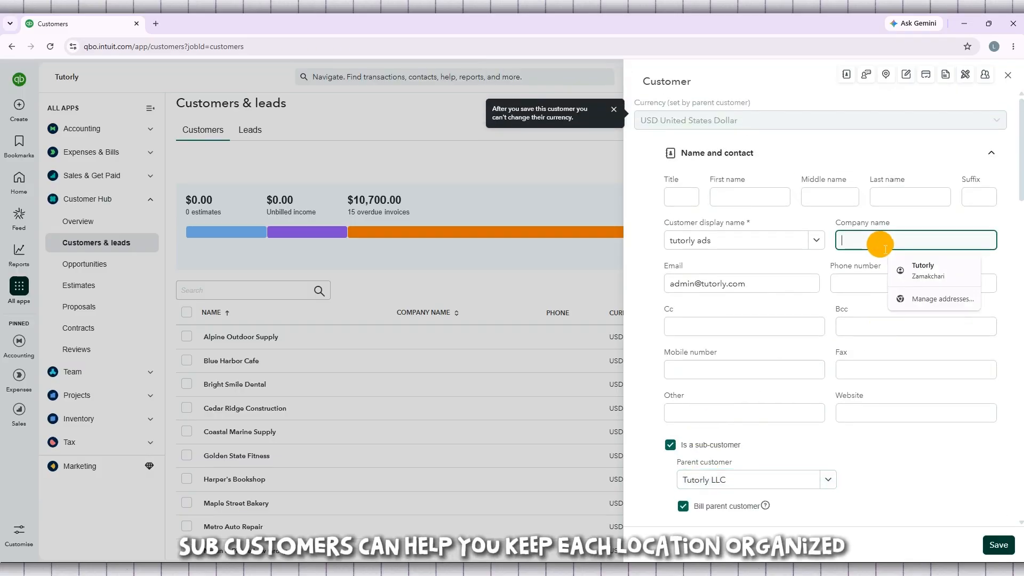
pyautogui.write('Tutorly ADS')
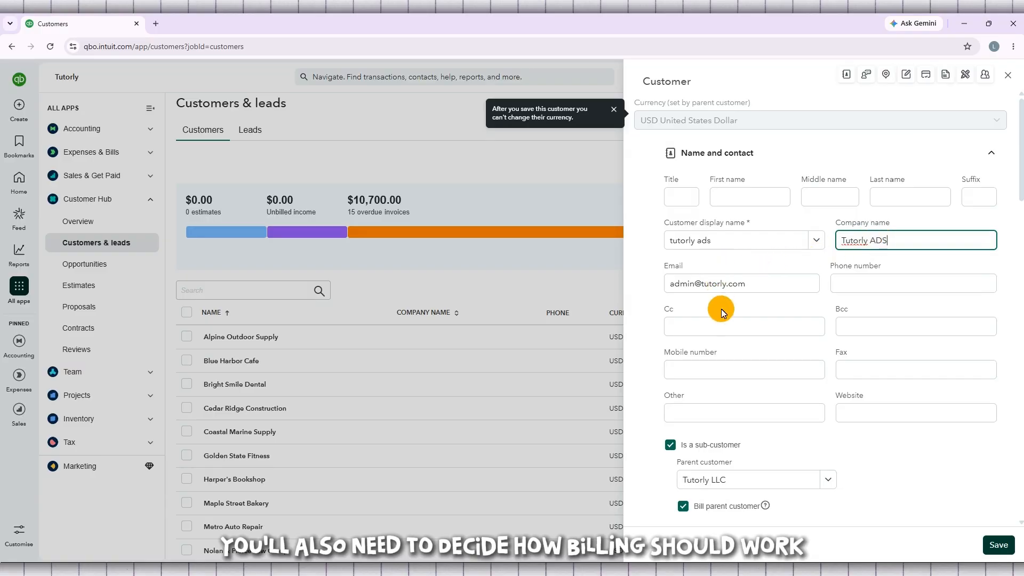
pyautogui.scroll(-5, 738, 337)
pyautogui.scroll(-6, 740, 341)
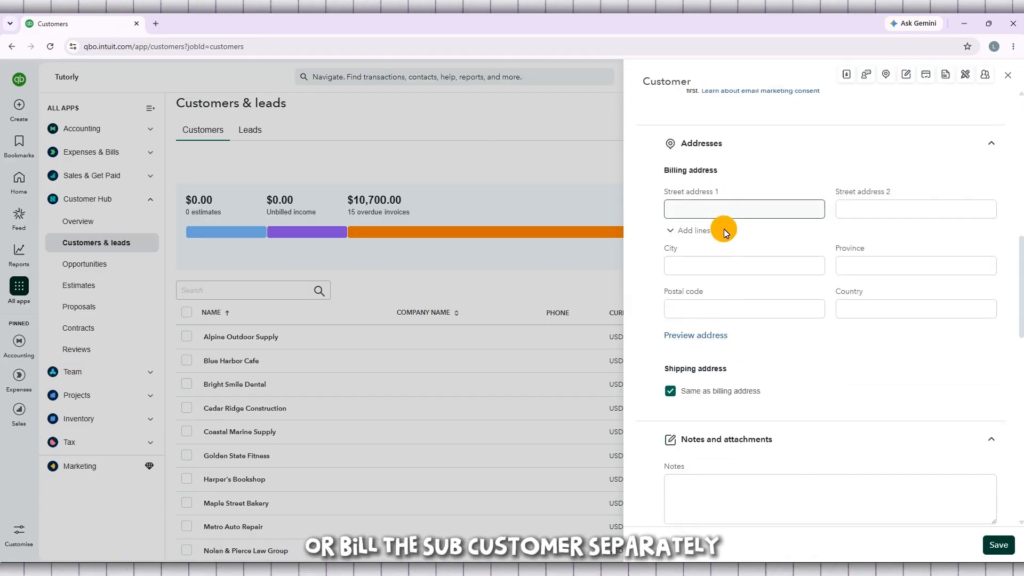
pyautogui.scroll(1, 719, 283)
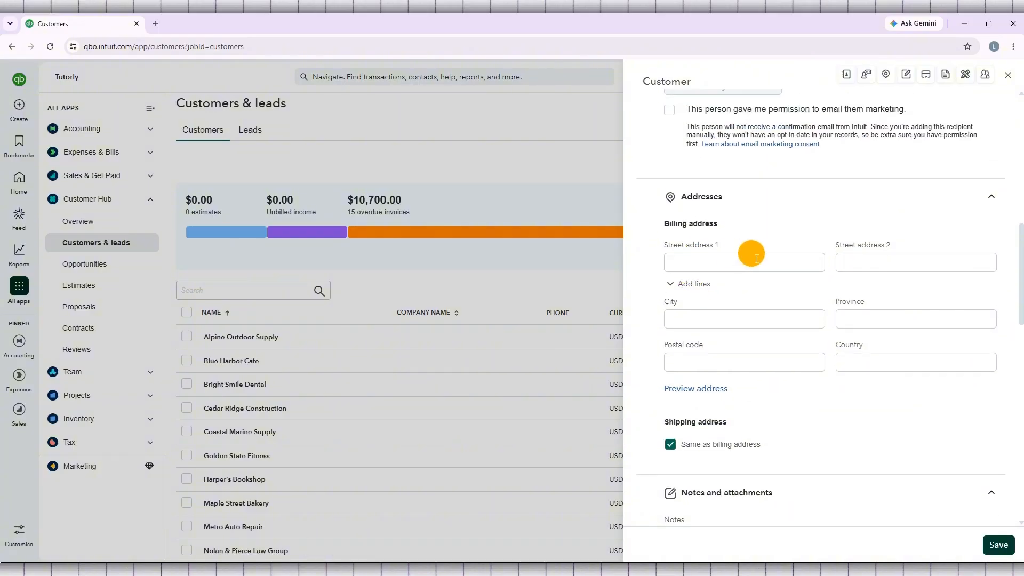
pyautogui.scroll(-1, 732, 387)
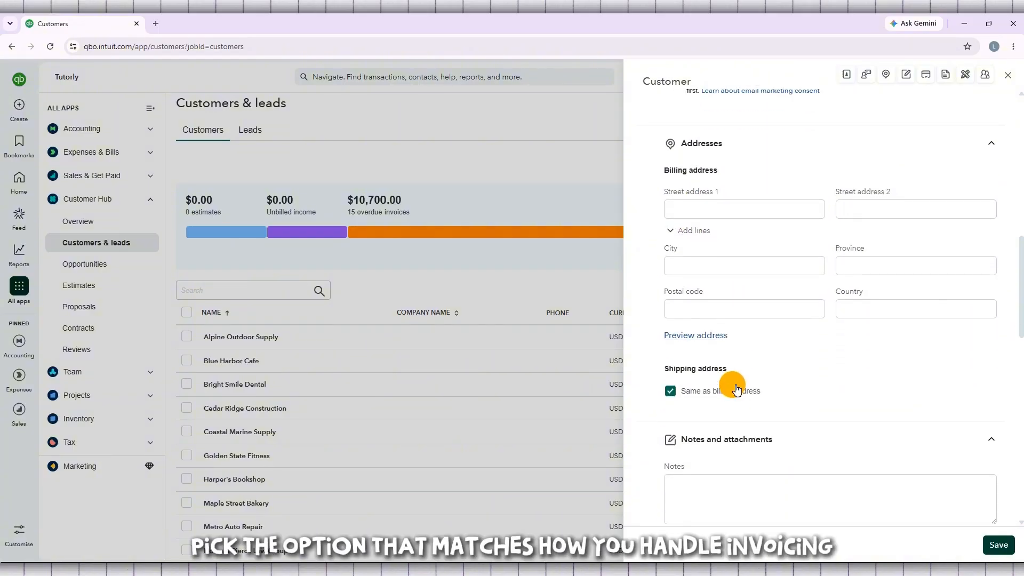
pyautogui.scroll(-1, 737, 389)
pyautogui.scroll(-2, 758, 411)
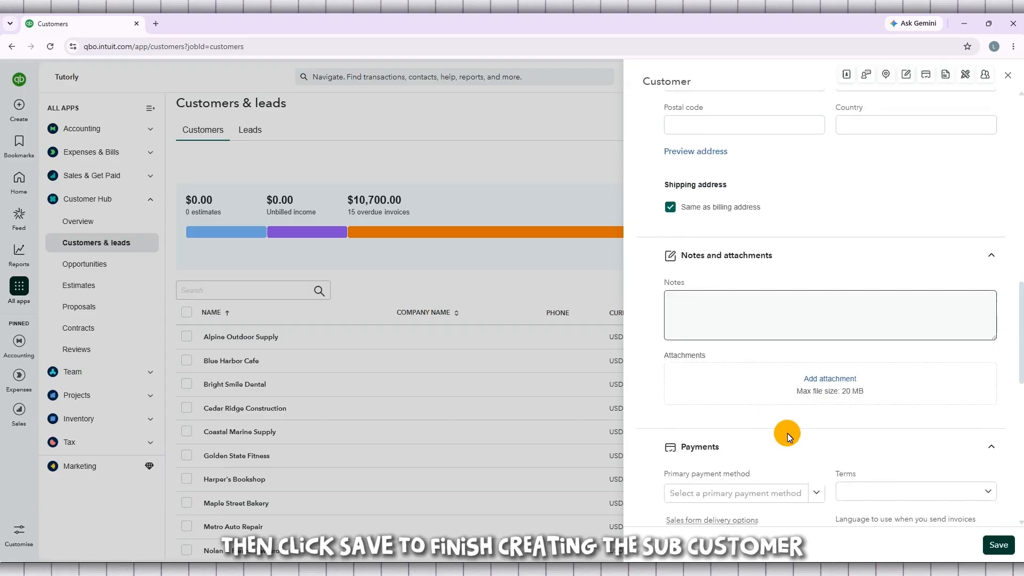
pyautogui.click(1005, 550)
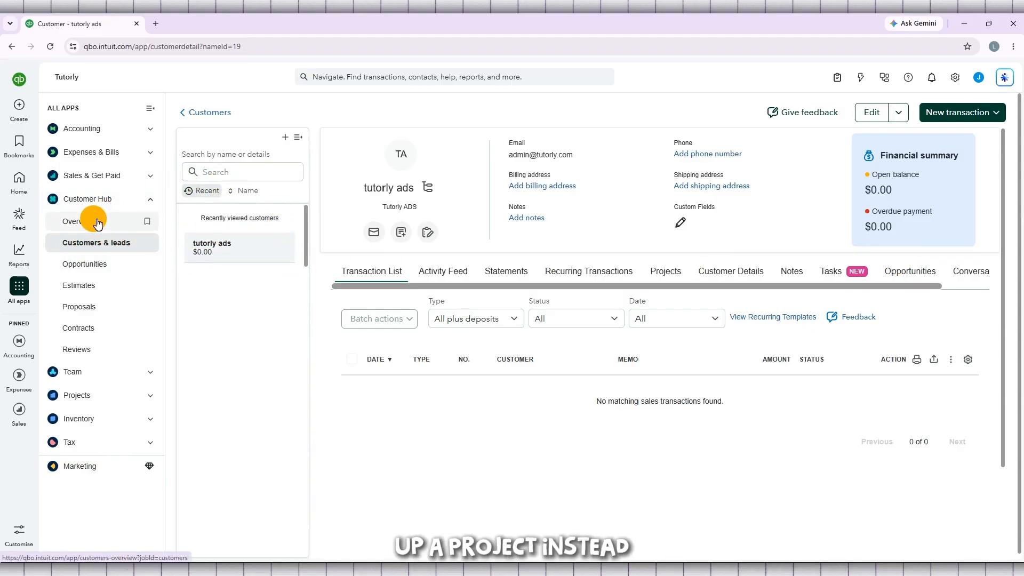
# Step: Open the Projects list through All apps > Projects
pyautogui.moveTo(26, 295)
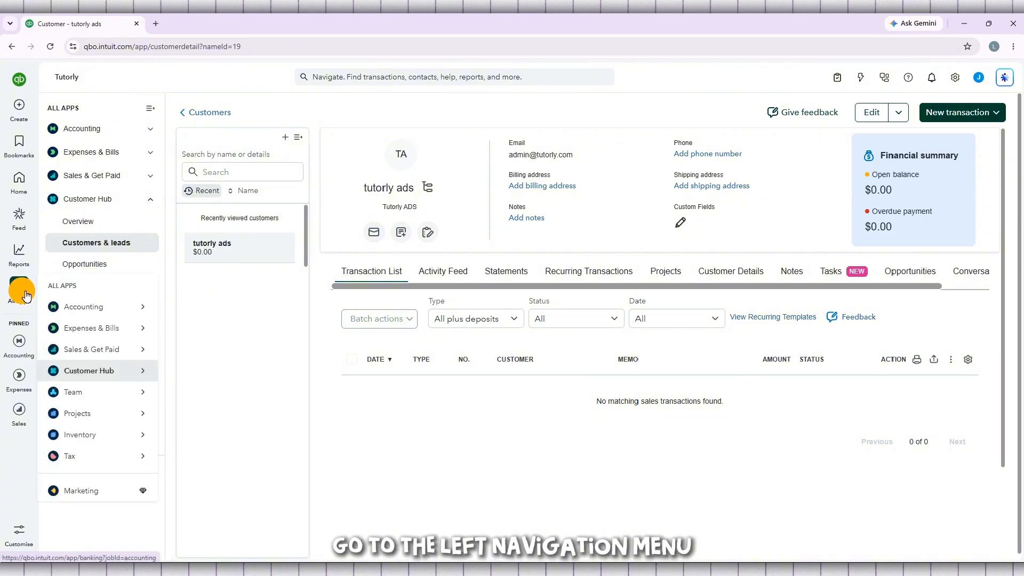
pyautogui.moveTo(104, 413)
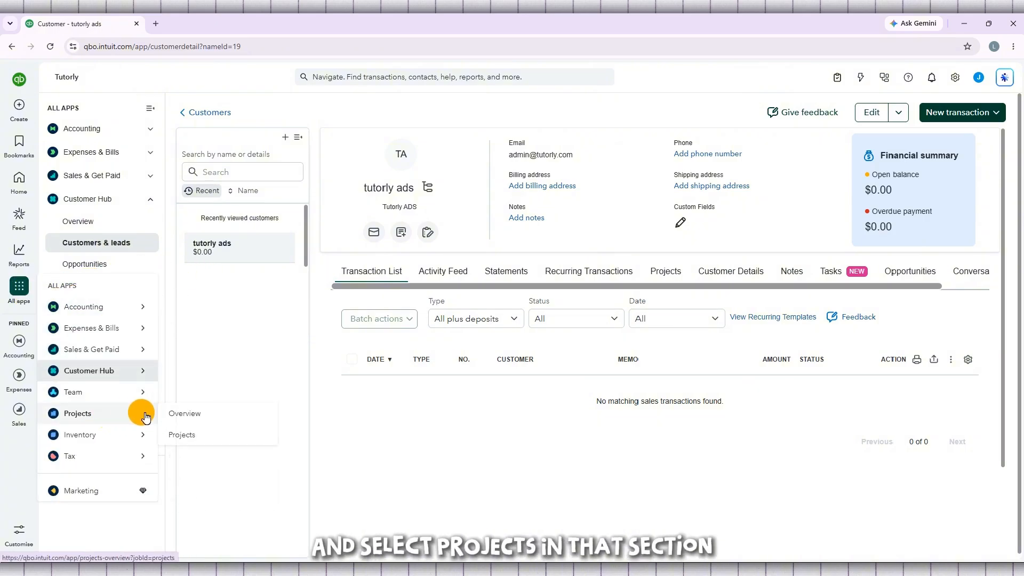
pyautogui.click(227, 437)
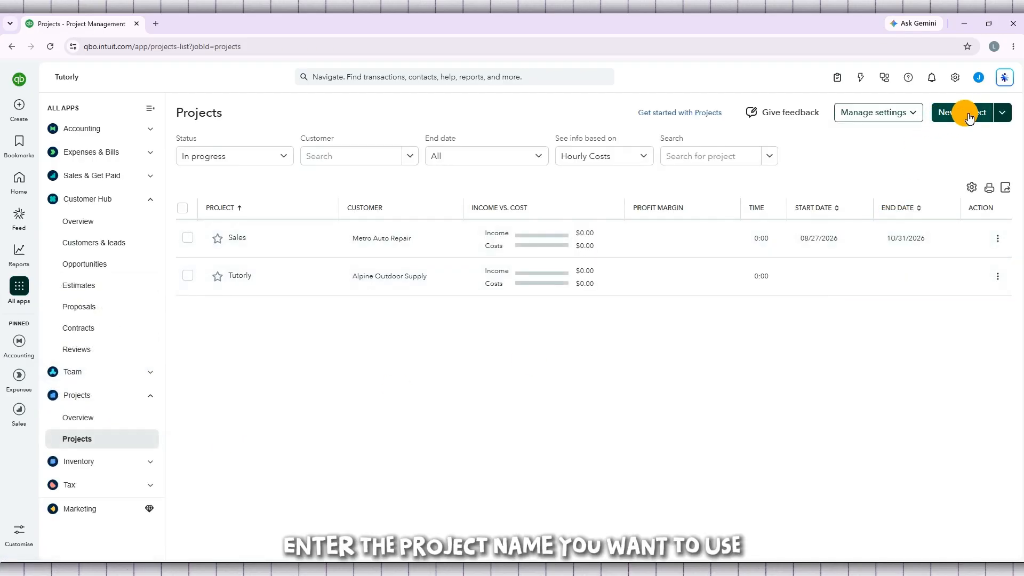
# Step: Start a new project and assign it to customer Tutorly LLC
pyautogui.click(968, 114)
pyautogui.click(475, 172)
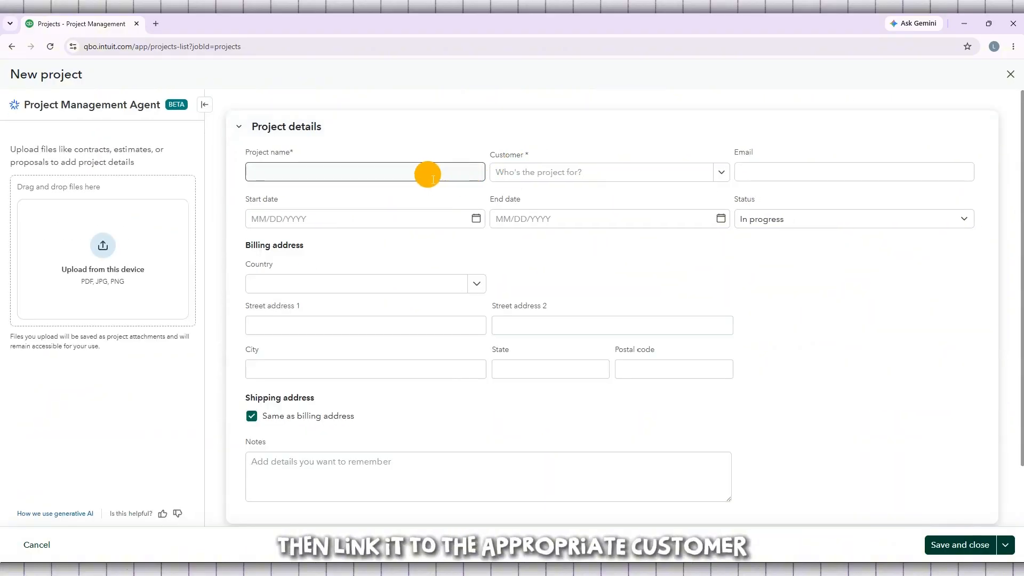
pyautogui.scroll(-1, 431, 179)
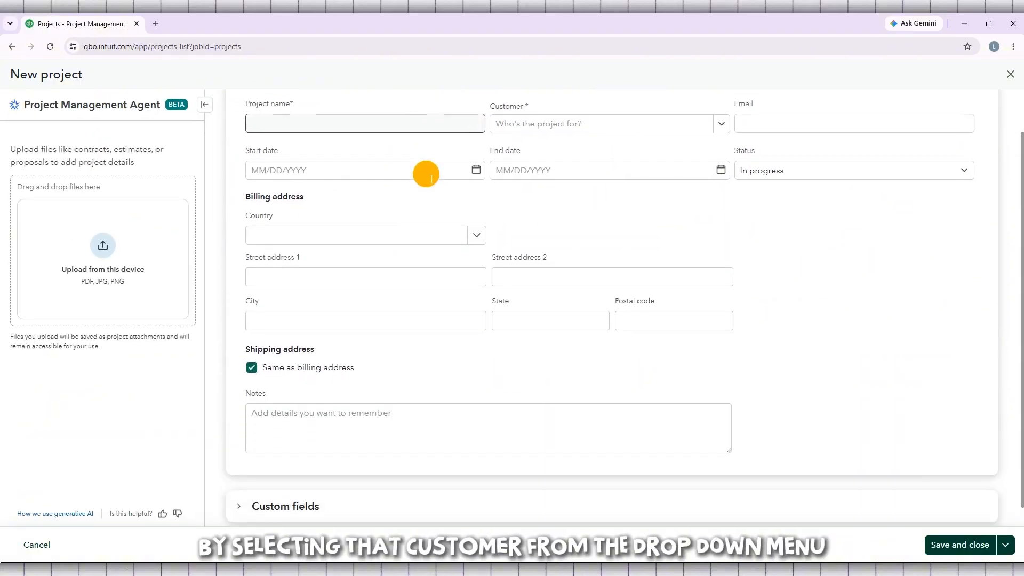
pyautogui.scroll(1, 431, 179)
pyautogui.click(584, 181)
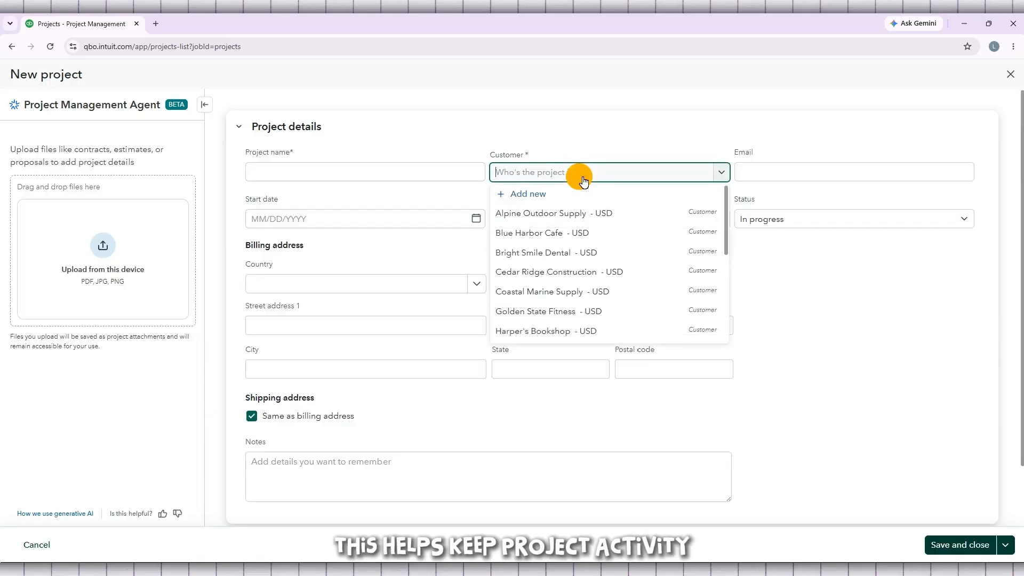
pyautogui.write('TU')
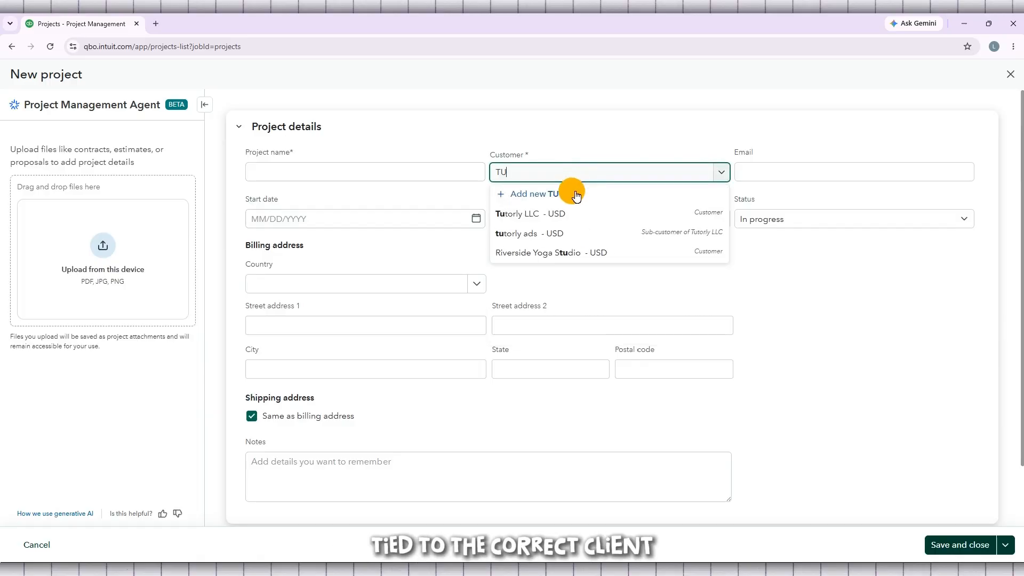
pyautogui.click(596, 216)
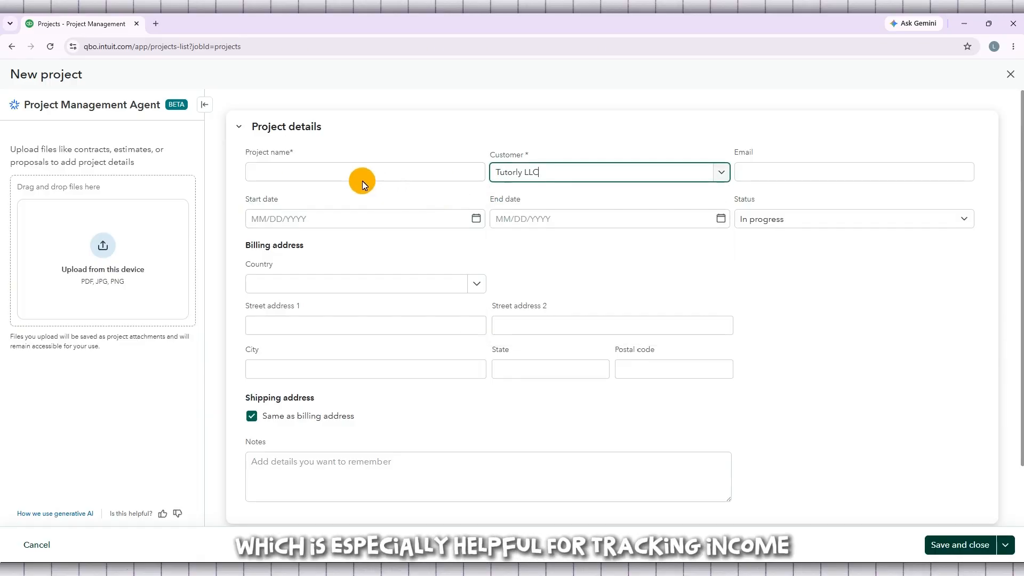
# Step: Name the project 'TUTORLY ADS', correcting the lowercase first letter
pyautogui.click(323, 176)
pyautogui.write('t')
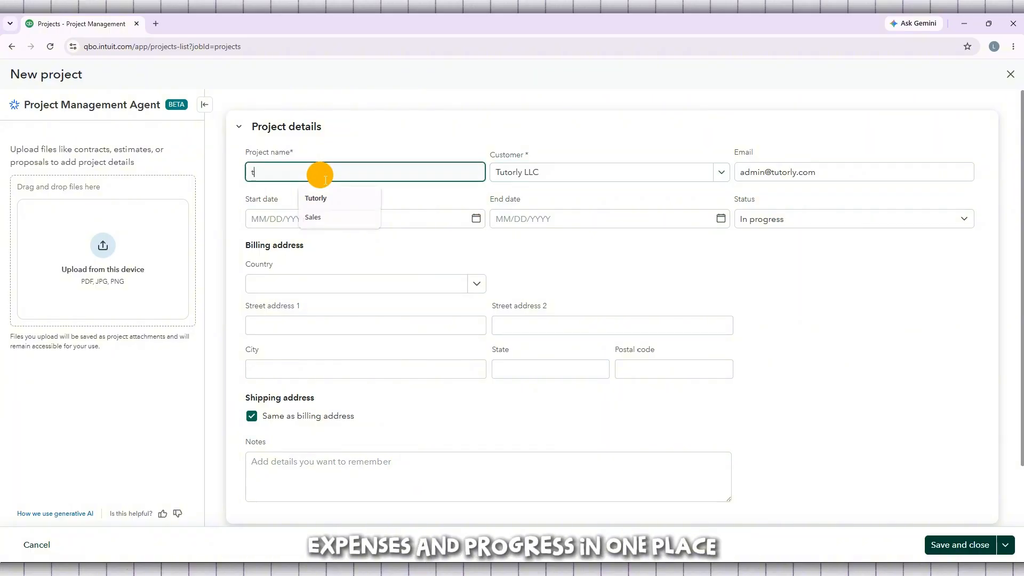
pyautogui.write('UTORLY ADS')
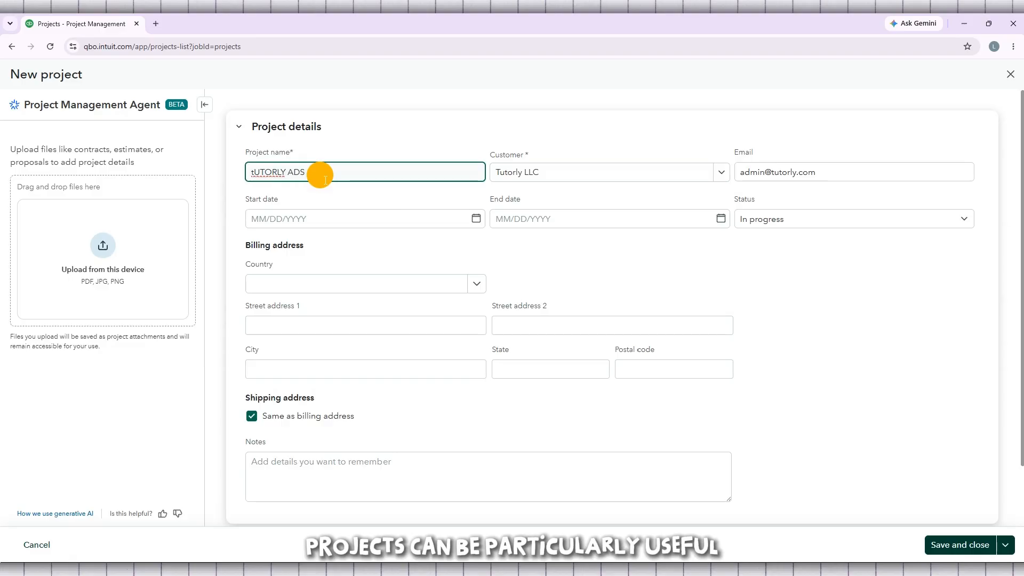
pyautogui.click(252, 174)
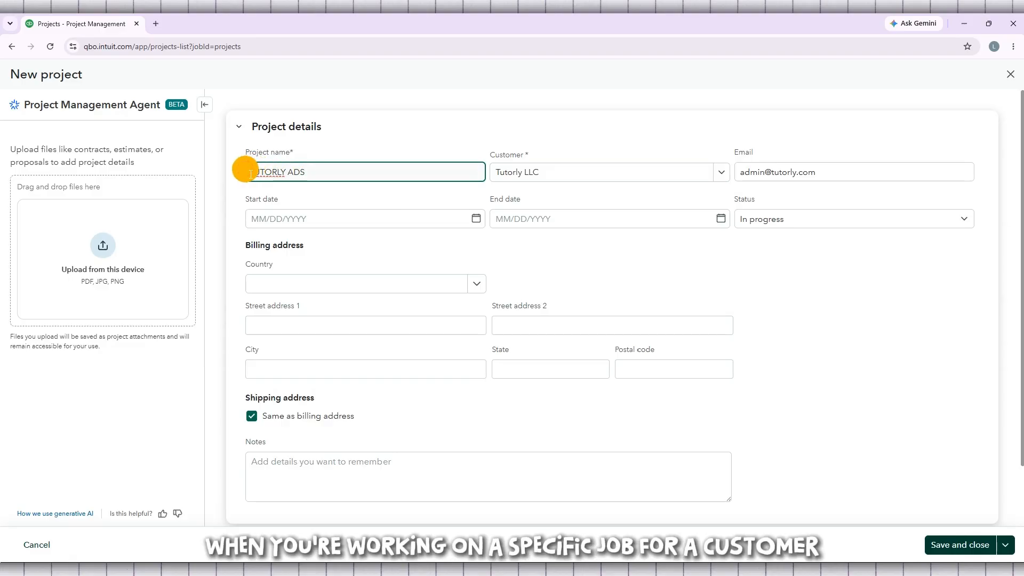
pyautogui.press('Delete')
pyautogui.write('T')
pyautogui.click(341, 169)
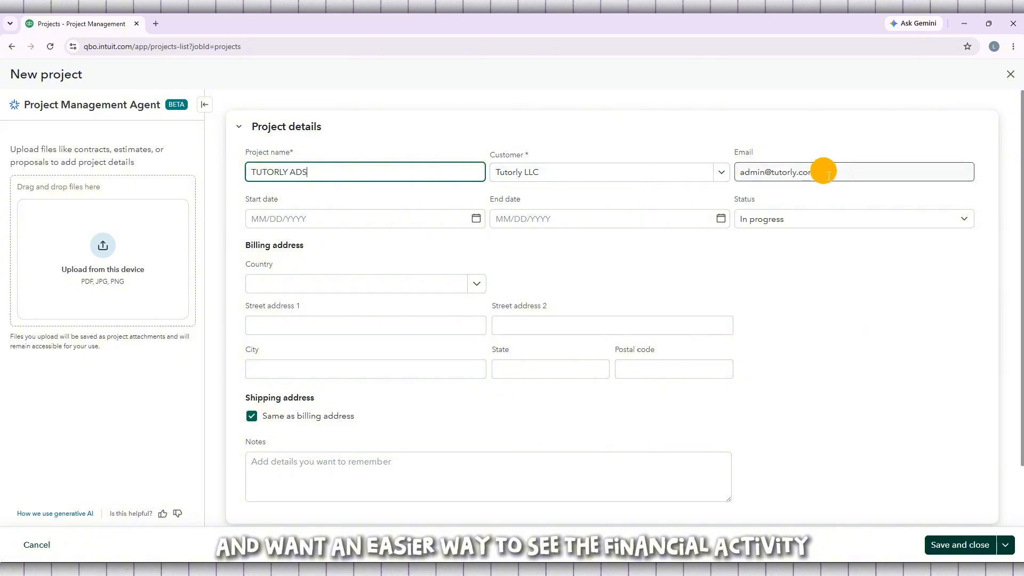
# Step: Set the start date to 08/28/2026 and save and close the project
pyautogui.click(474, 219)
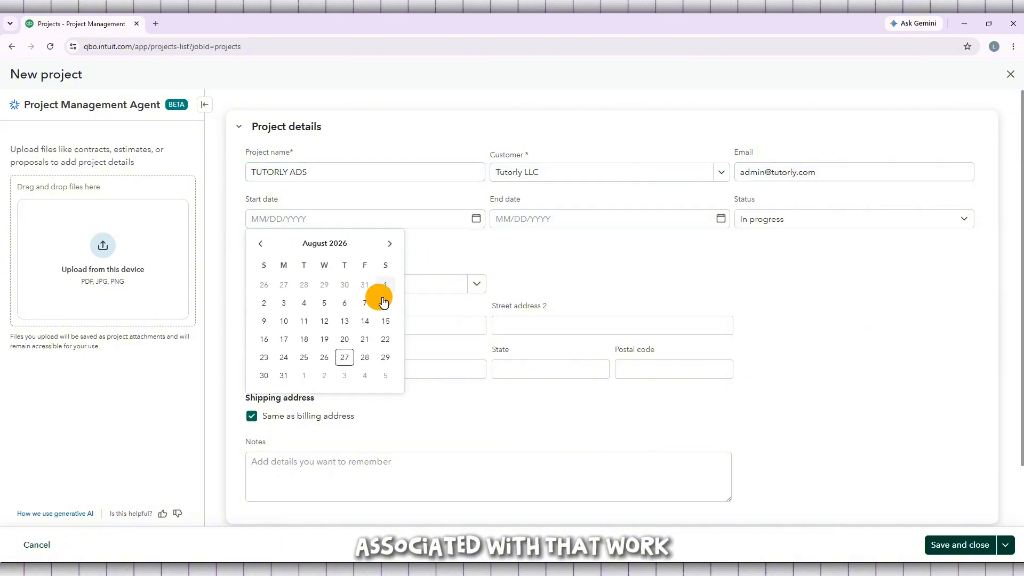
pyautogui.click(364, 358)
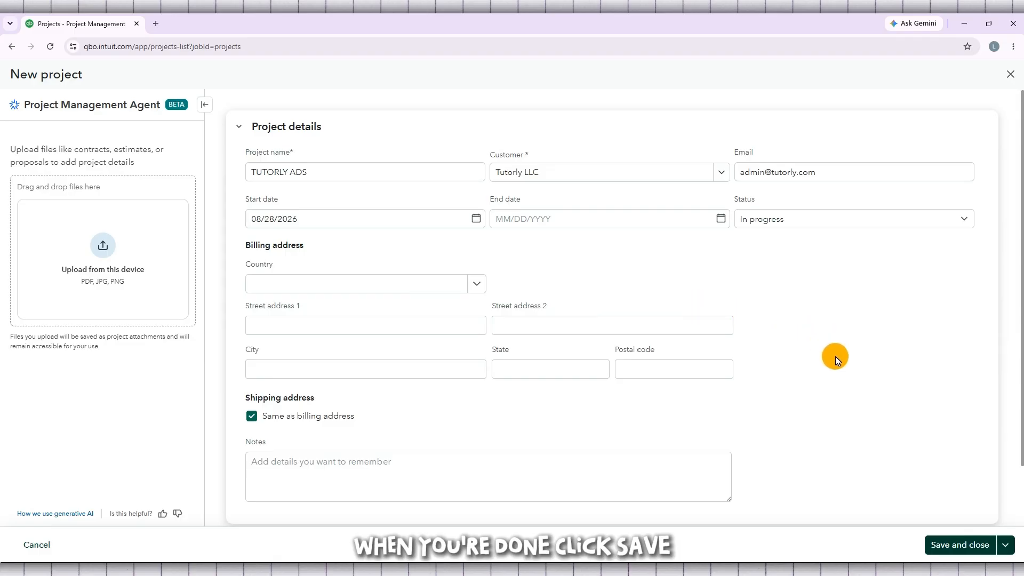
pyautogui.click(963, 545)
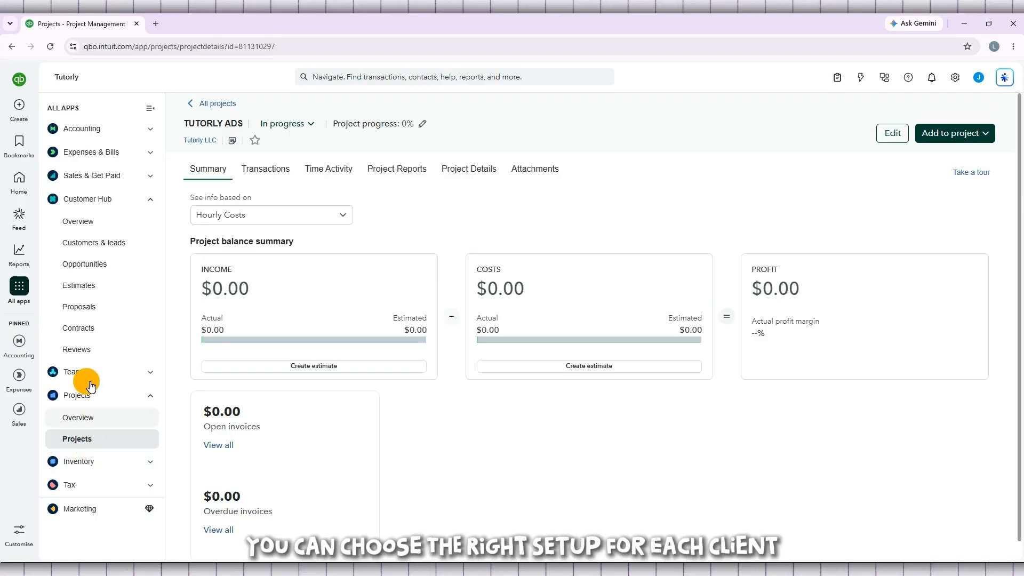
# Step: Leave the TUTORLY ADS project summary for the Customers & leads page
pyautogui.click(83, 251)
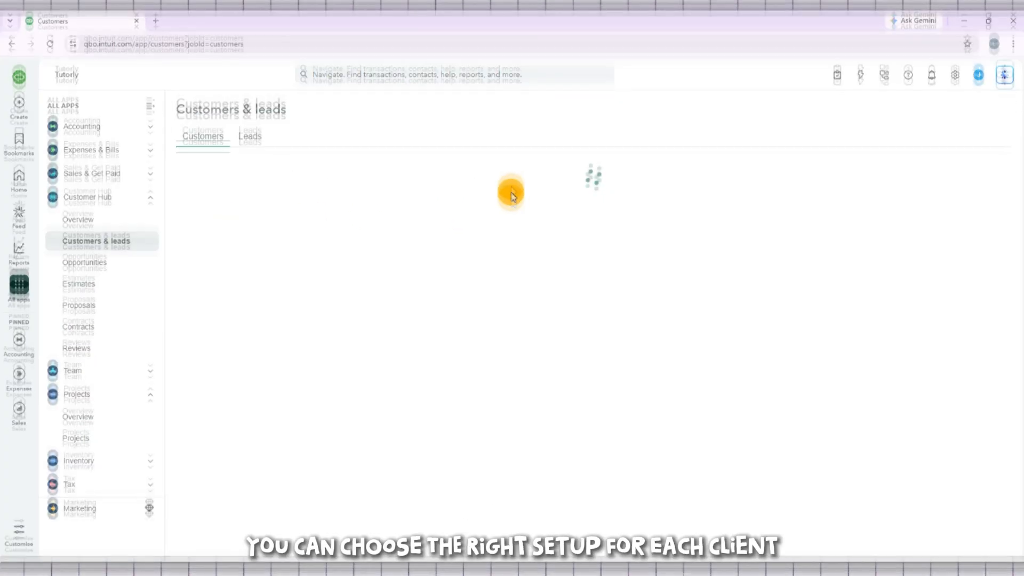